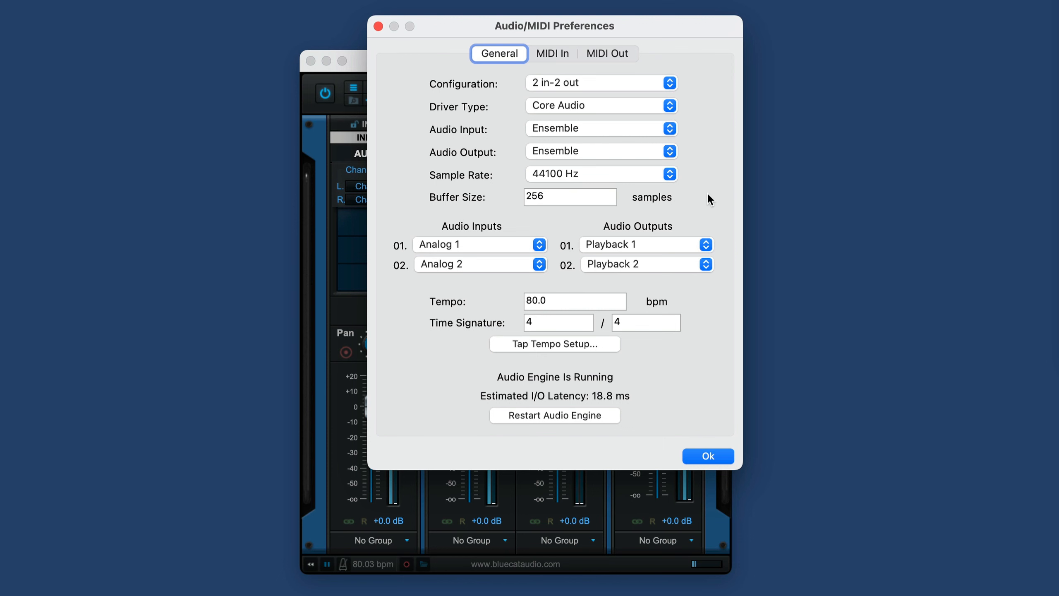
# Step: Close the audio preferences and load the Keyscape Audio Unit plug-in into Input 1's first free effect slot
pyautogui.click(713, 456)
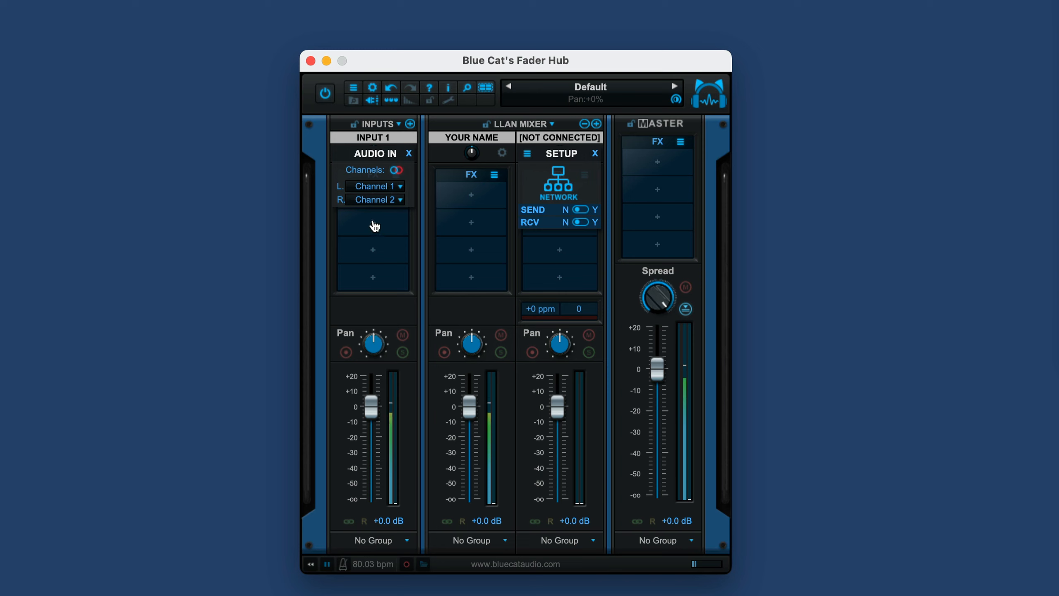
pyautogui.click(374, 227)
pyautogui.moveTo(398, 227)
pyautogui.click(394, 278)
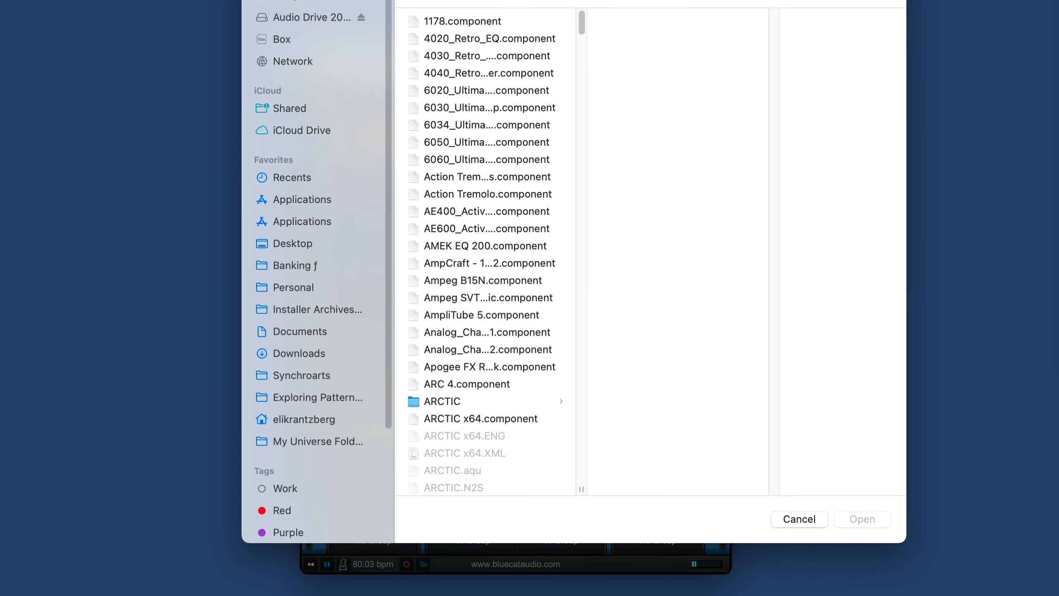
pyautogui.rightClick(497, 24)
pyautogui.click(555, 0)
pyautogui.moveTo(555, 0); pyautogui.dragTo(544, 4)
pyautogui.write('key')
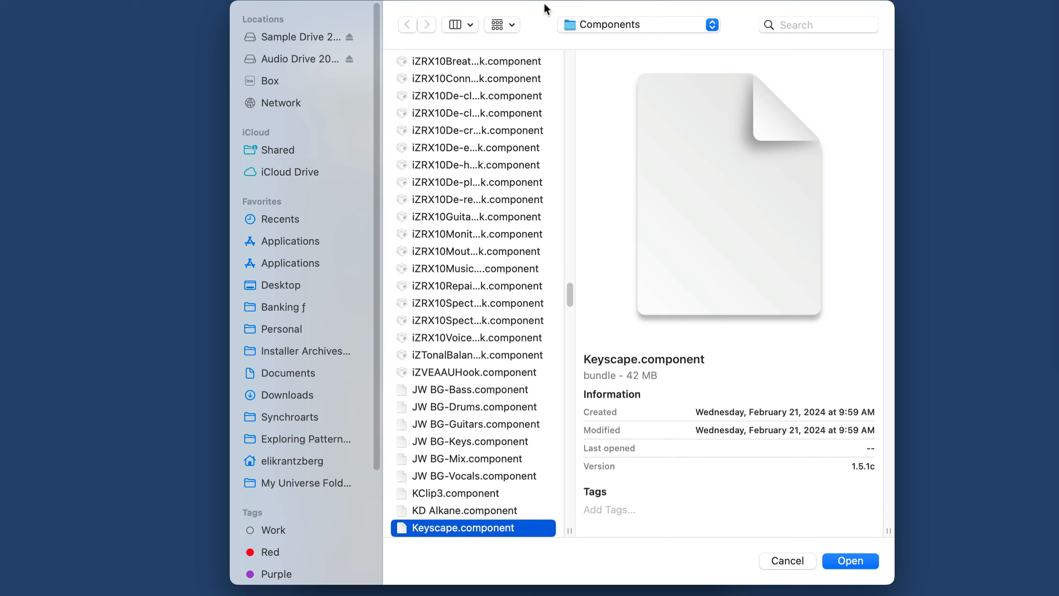
pyautogui.click(850, 560)
# Step: Load the LA Custom C7 Grand Piano patch in Keyscape and toggle its reverb
pyautogui.moveTo(422, 0); pyautogui.dragTo(275, 55)
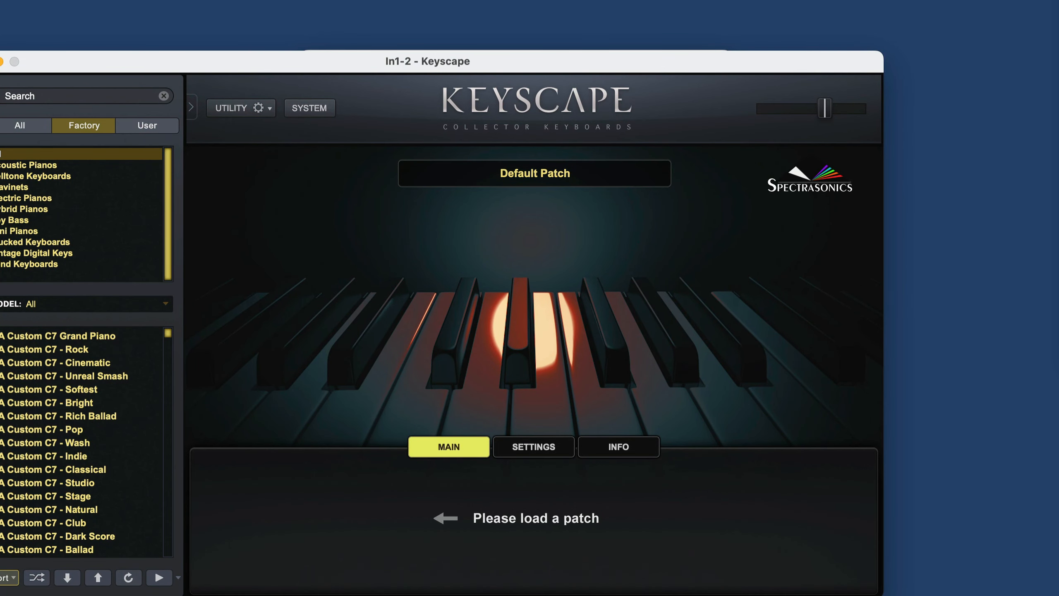
pyautogui.click(88, 336)
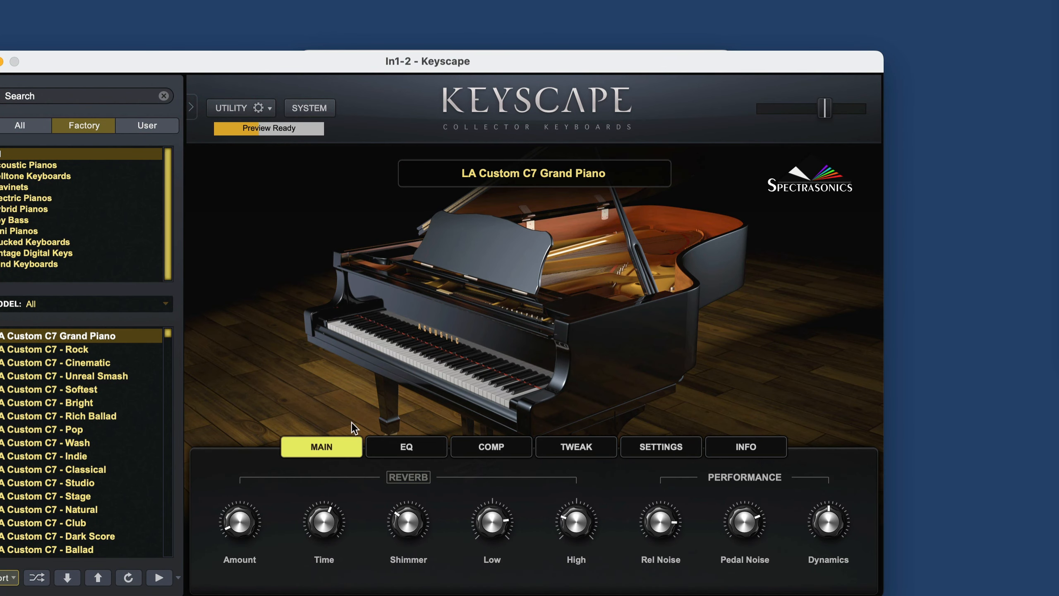
pyautogui.click(412, 477)
pyautogui.moveTo(236, 520)
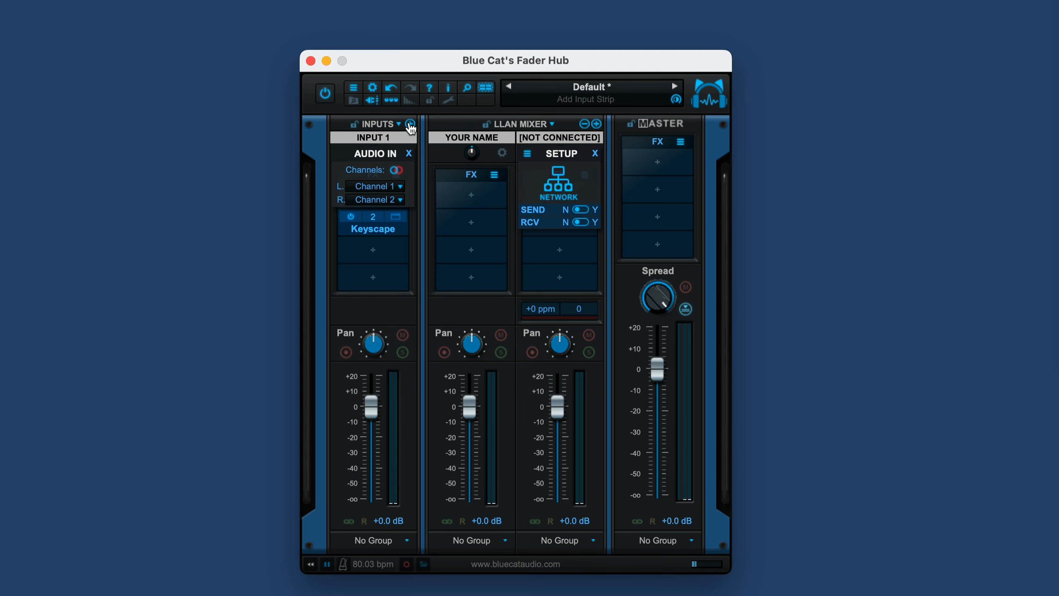
# Step: Add a second input strip and toggle its channel mode between stereo and mono, ending on stereo
pyautogui.click(410, 123)
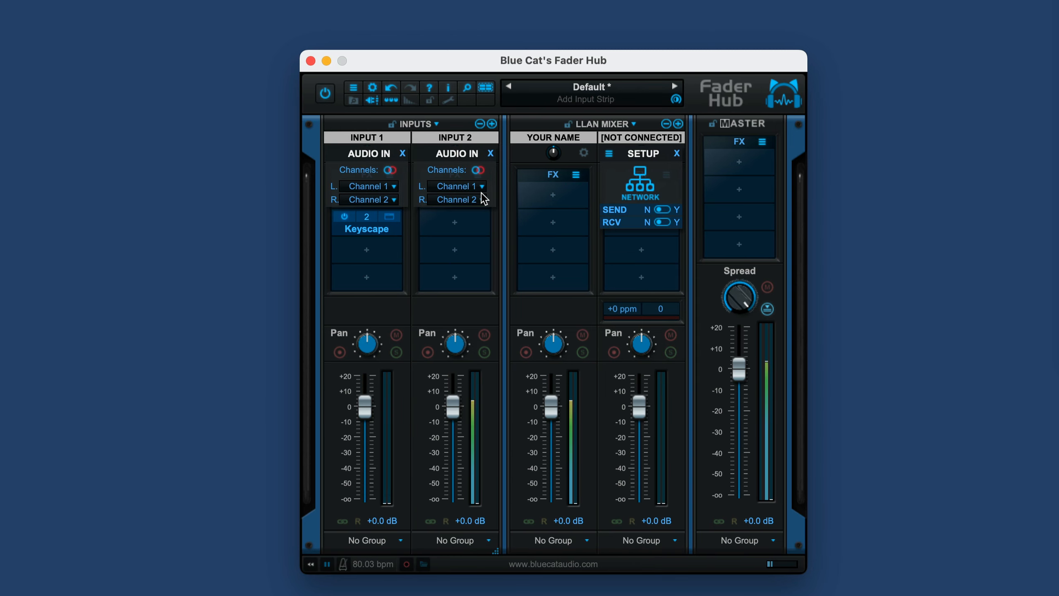
pyautogui.click(479, 171)
pyautogui.click(479, 170)
# Step: Insert the built-in Audio Player utility in Input 2's first free slot and set its Host Sync to No
pyautogui.click(456, 227)
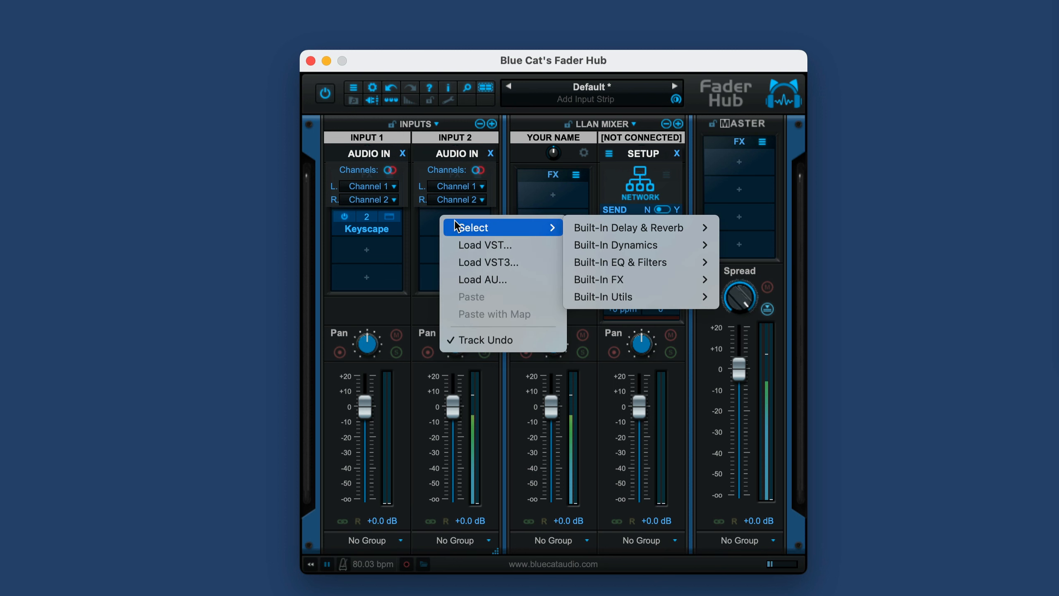
pyautogui.moveTo(609, 298)
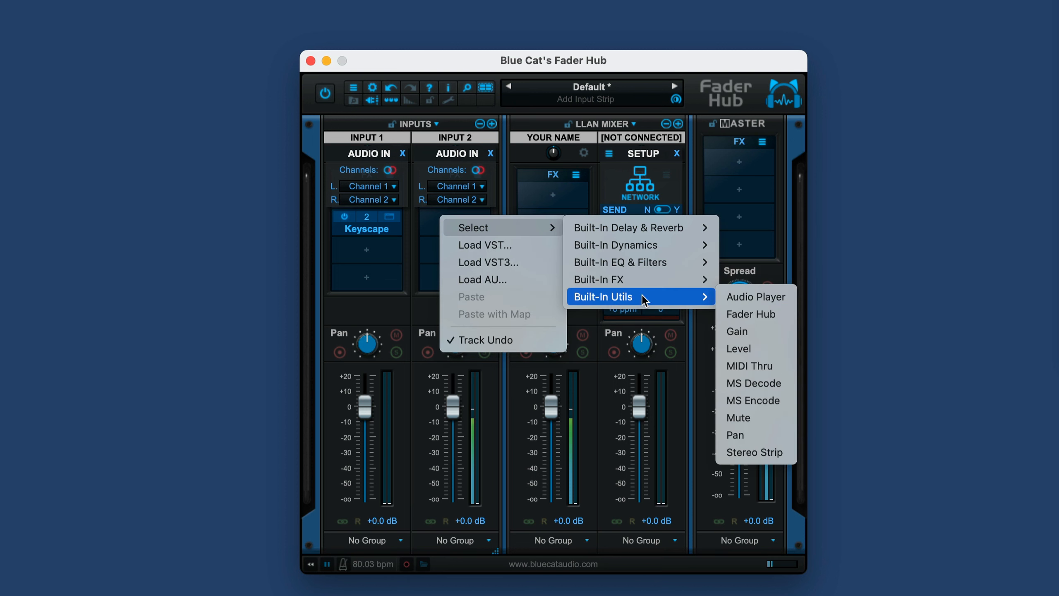
pyautogui.click(750, 298)
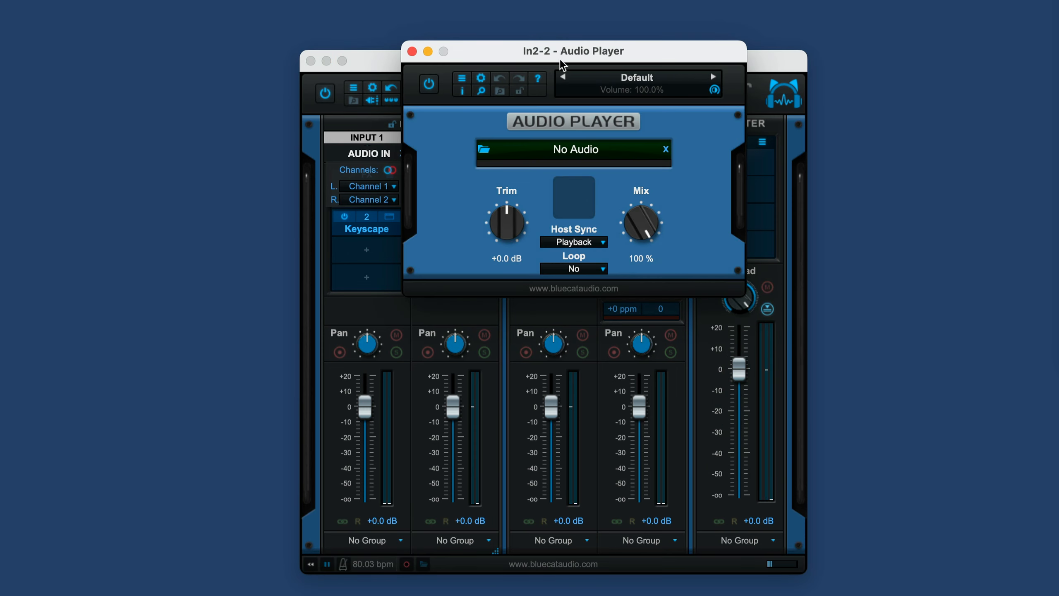
pyautogui.moveTo(560, 59); pyautogui.dragTo(160, 276)
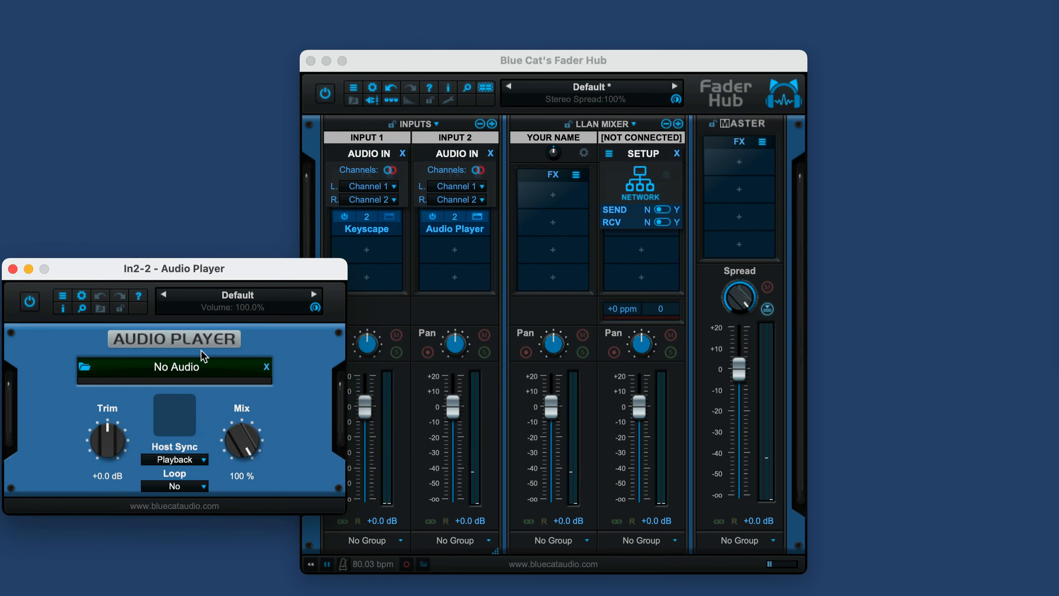
pyautogui.click(195, 459)
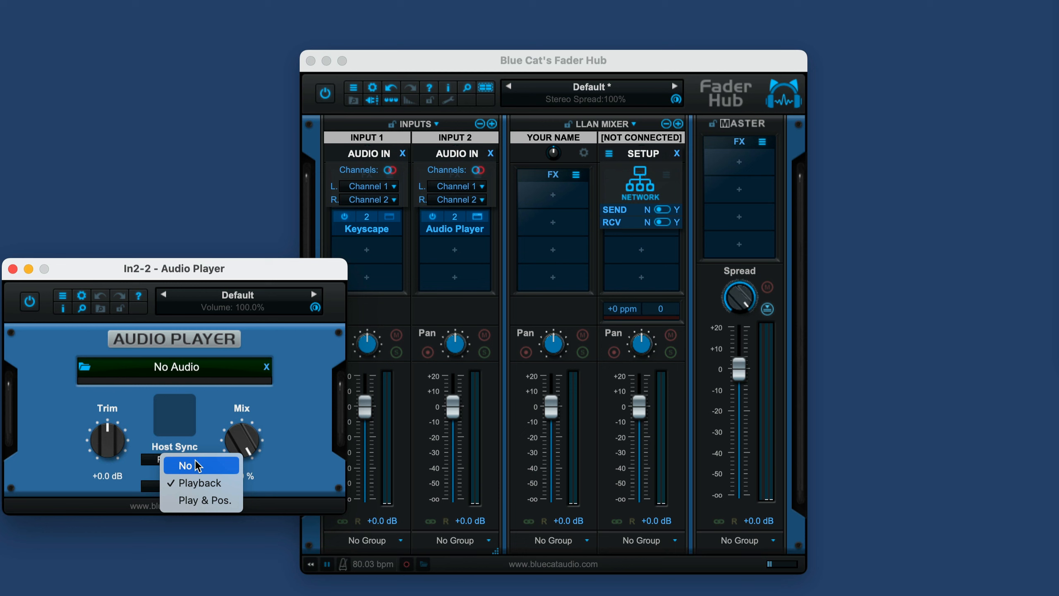
pyautogui.click(196, 464)
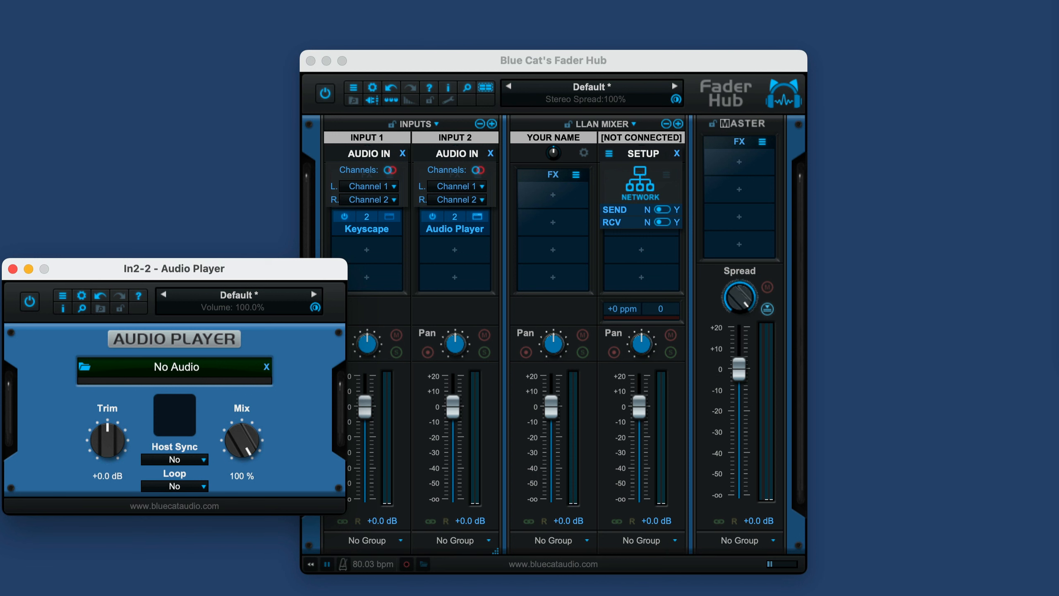
# Step: Load the PlayAlong Track audio file into the Audio Player and test its playback
pyautogui.moveTo(218, 595); pyautogui.dragTo(232, 368)
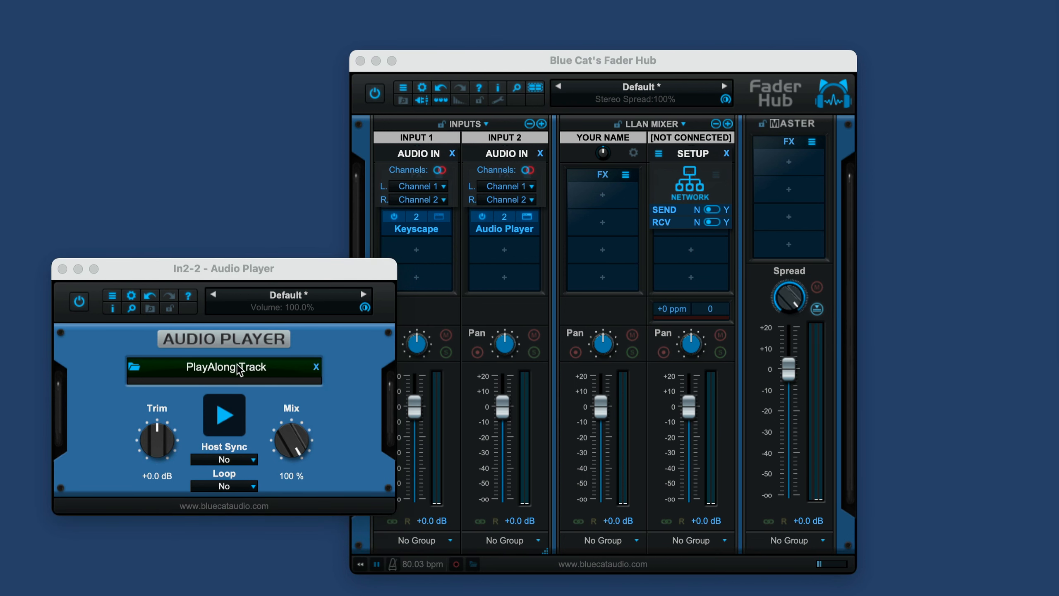
pyautogui.click(224, 417)
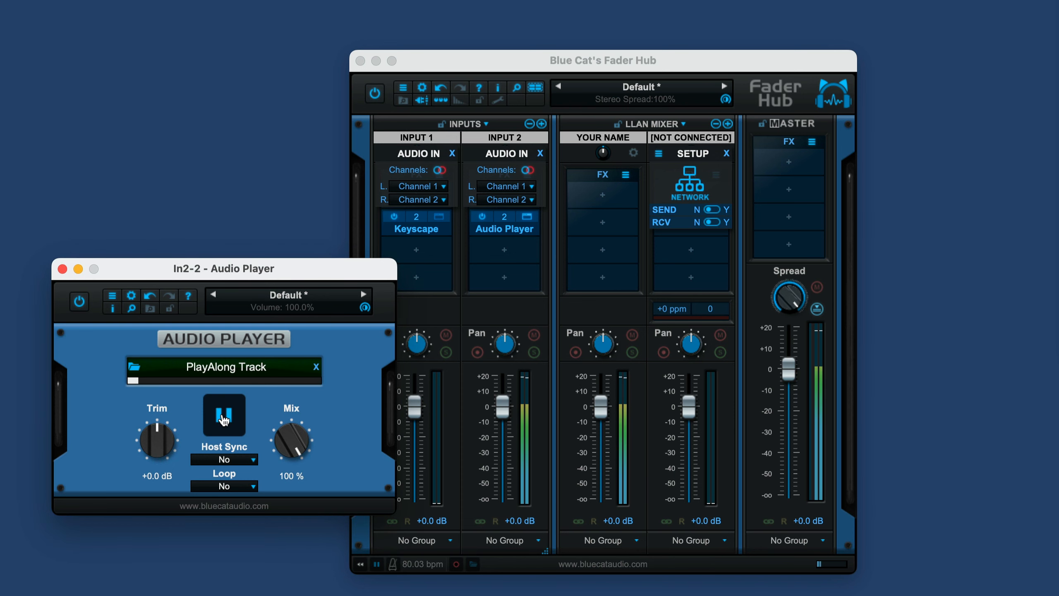
pyautogui.click(224, 417)
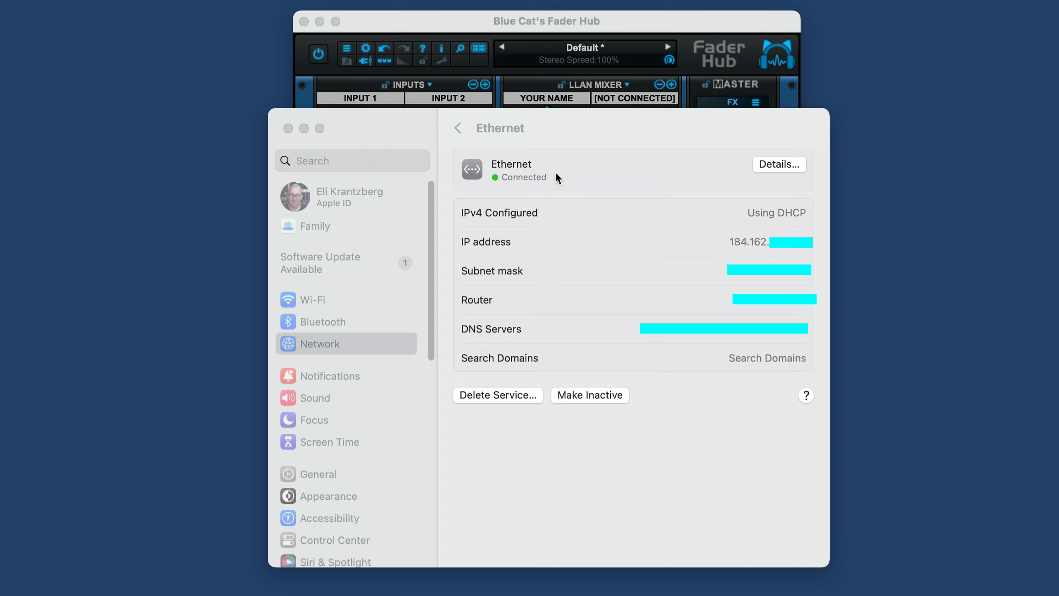
# Step: Replace the YOUR NAME nickname on the local LLAN mixer strip with the performer's first name
pyautogui.click(597, 136)
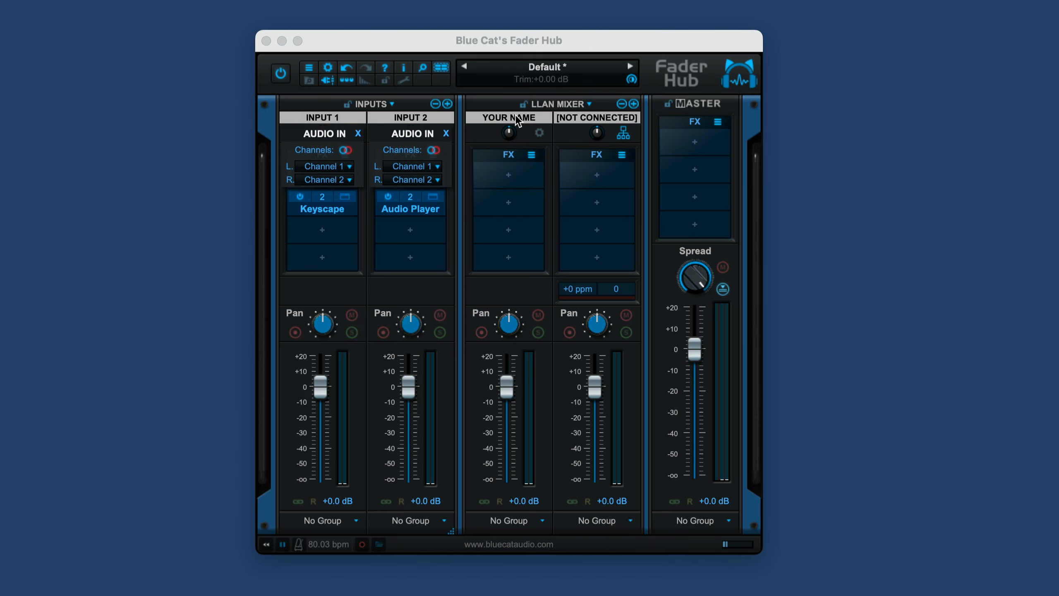
pyautogui.click(517, 116)
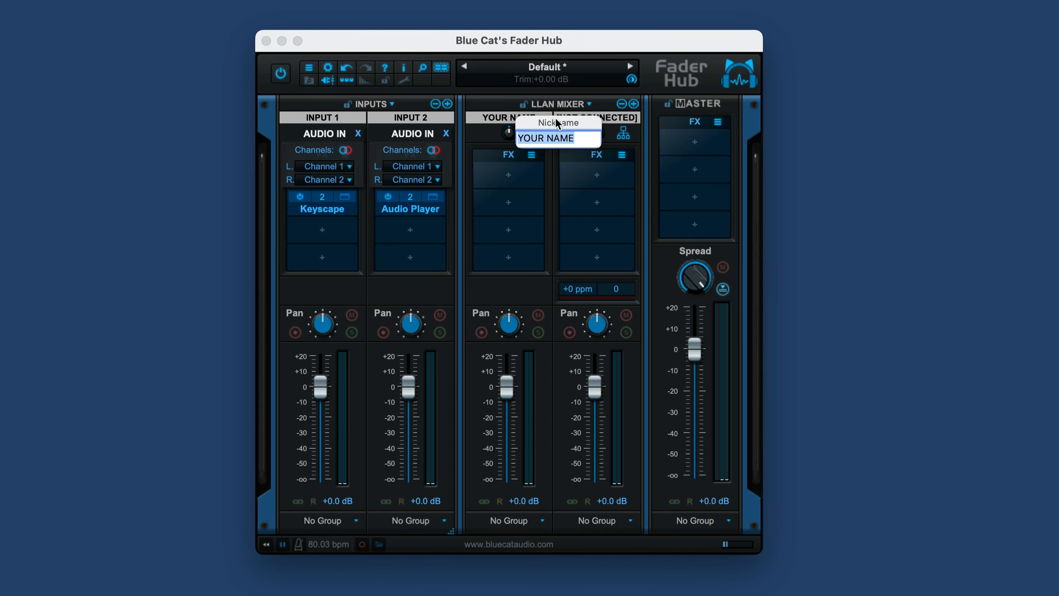
pyautogui.write('Eli')
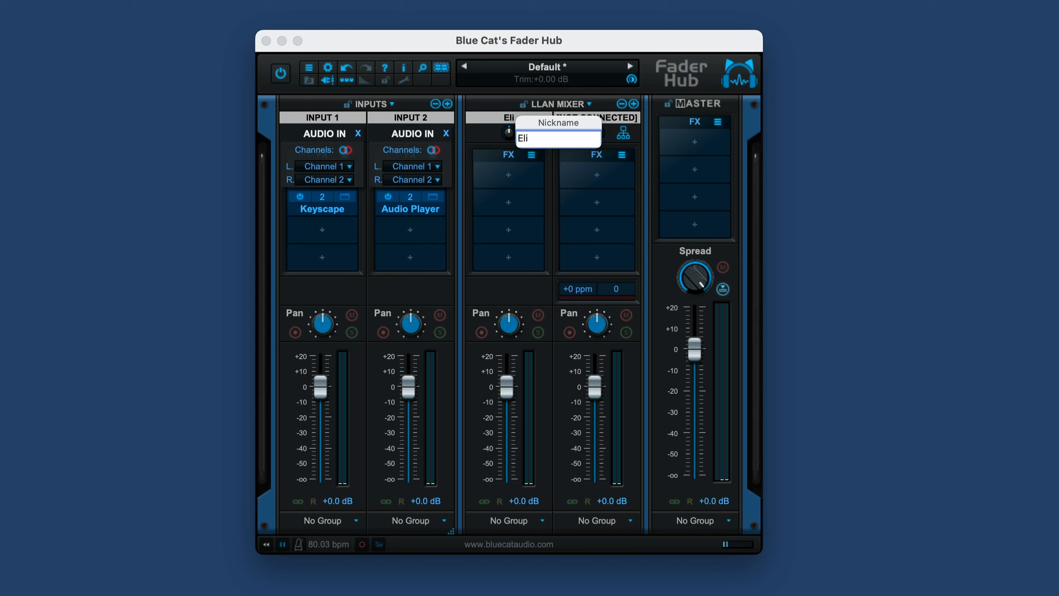
pyautogui.press('Return')
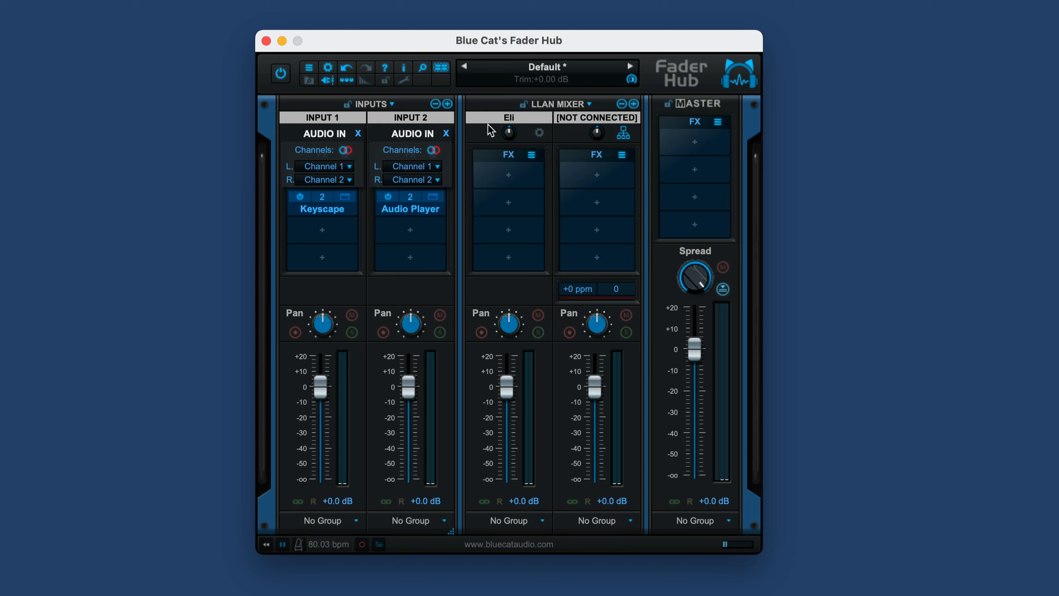
# Step: Enable network sending on the unconnected LLAN mixer strip and set its send port to 4001
pyautogui.click(623, 133)
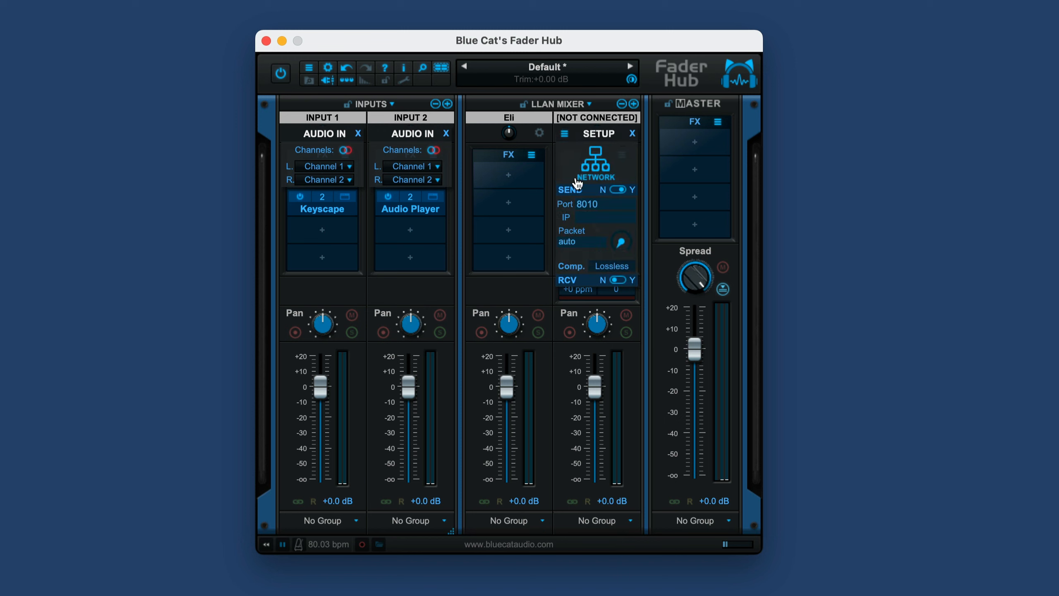
pyautogui.click(587, 204)
pyautogui.moveTo(610, 204); pyautogui.dragTo(539, 203)
pyautogui.moveTo(603, 203); pyautogui.dragTo(567, 208)
pyautogui.write('4001')
# Step: Start editing the send IP address on the unconnected strip and enable network receiving
pyautogui.click(583, 216)
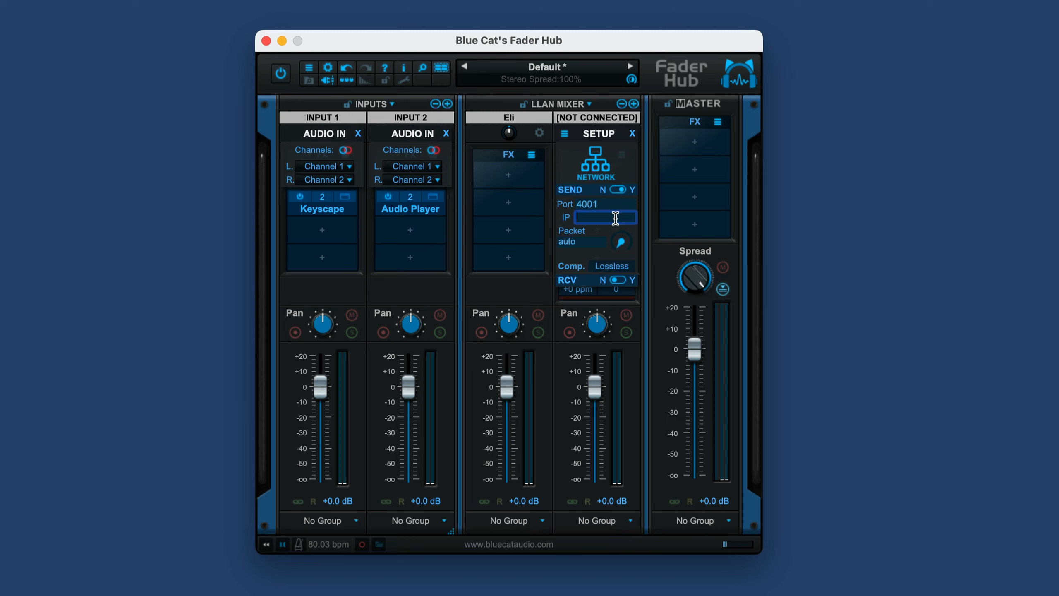
pyautogui.click(621, 276)
pyautogui.click(622, 280)
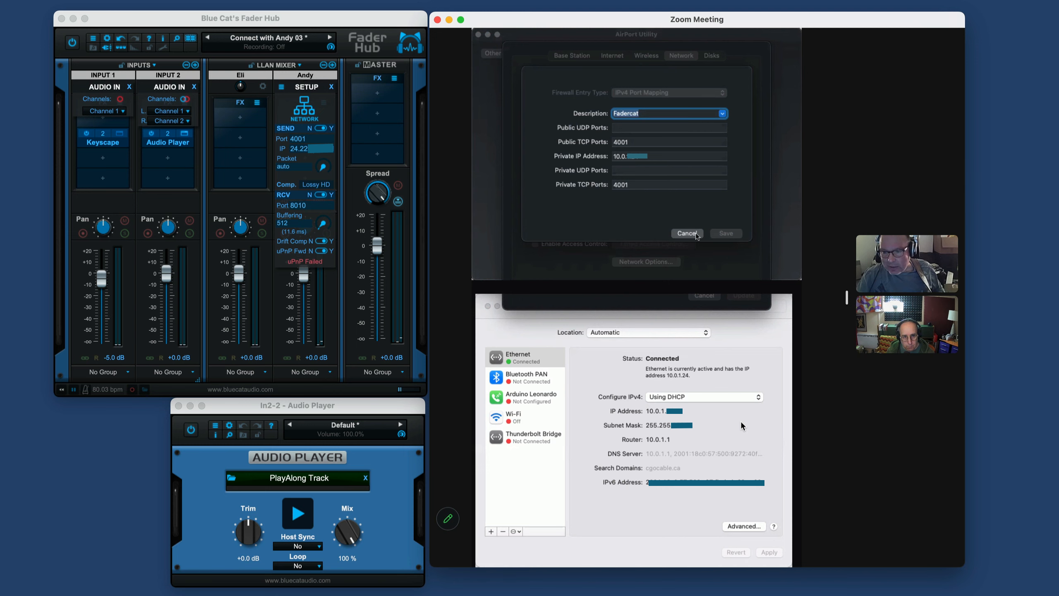
# Step: Dismiss the router's network settings without saving and start playing the PlayAlong Track through the connected mixer
pyautogui.click(709, 296)
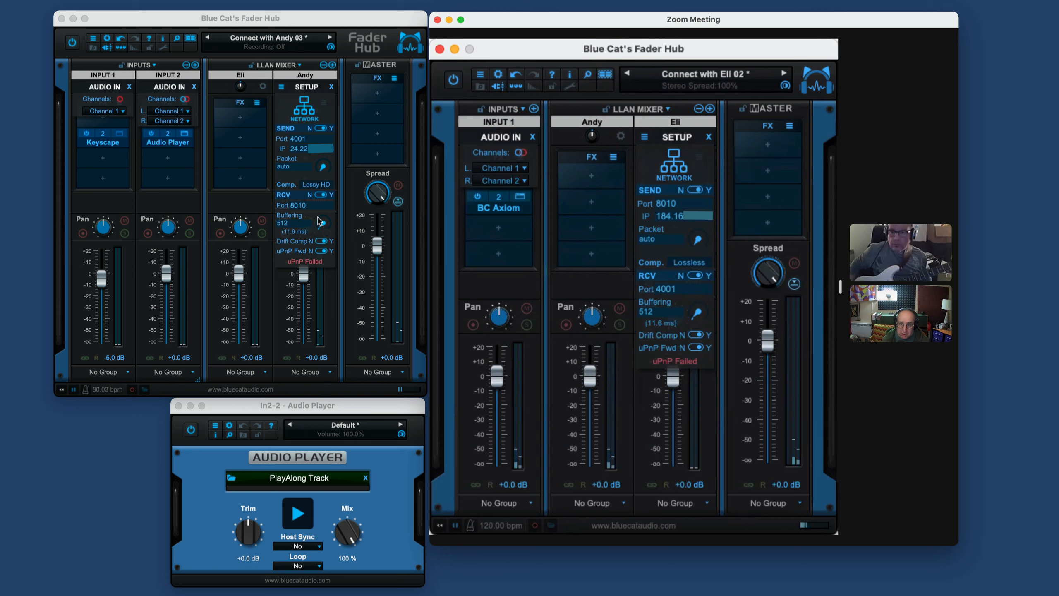
pyautogui.click(298, 514)
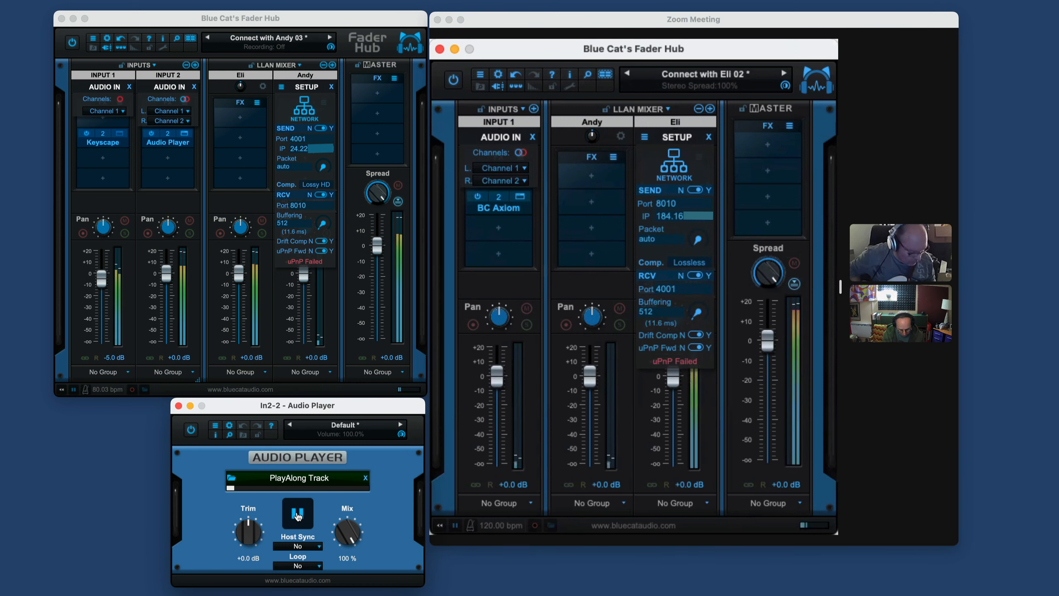